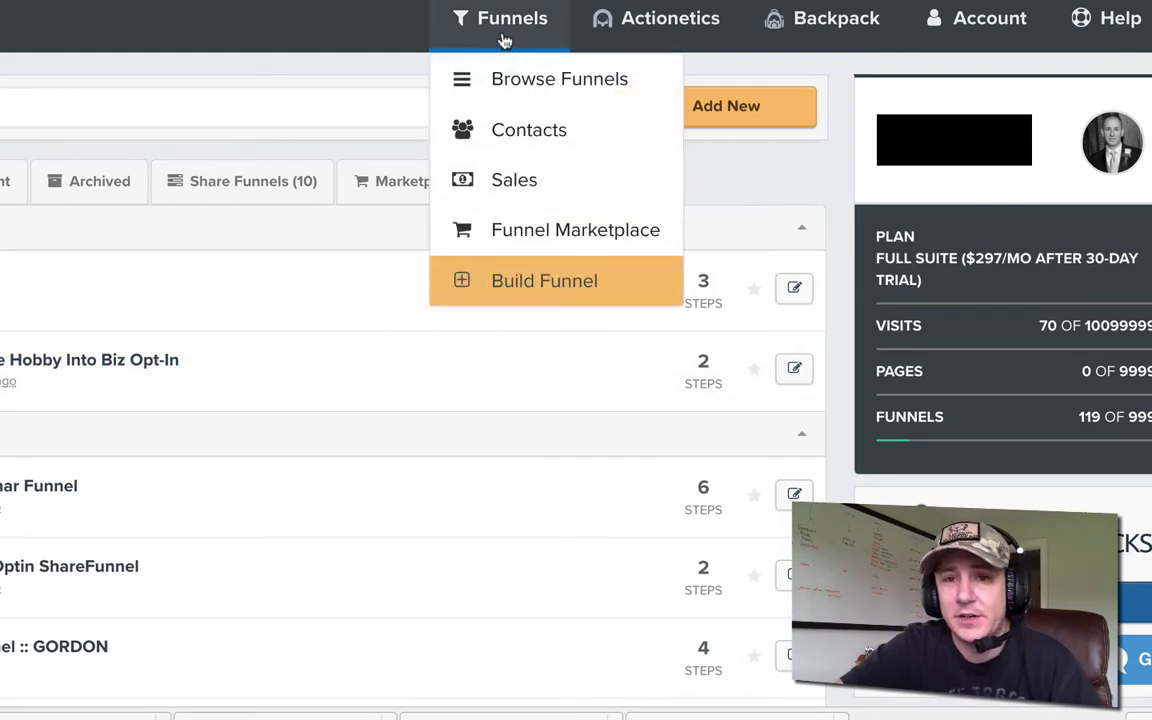
- Move from the contacts list to Sales, showing the one $7.00 Landings Made Easy purchase
click(529, 130)
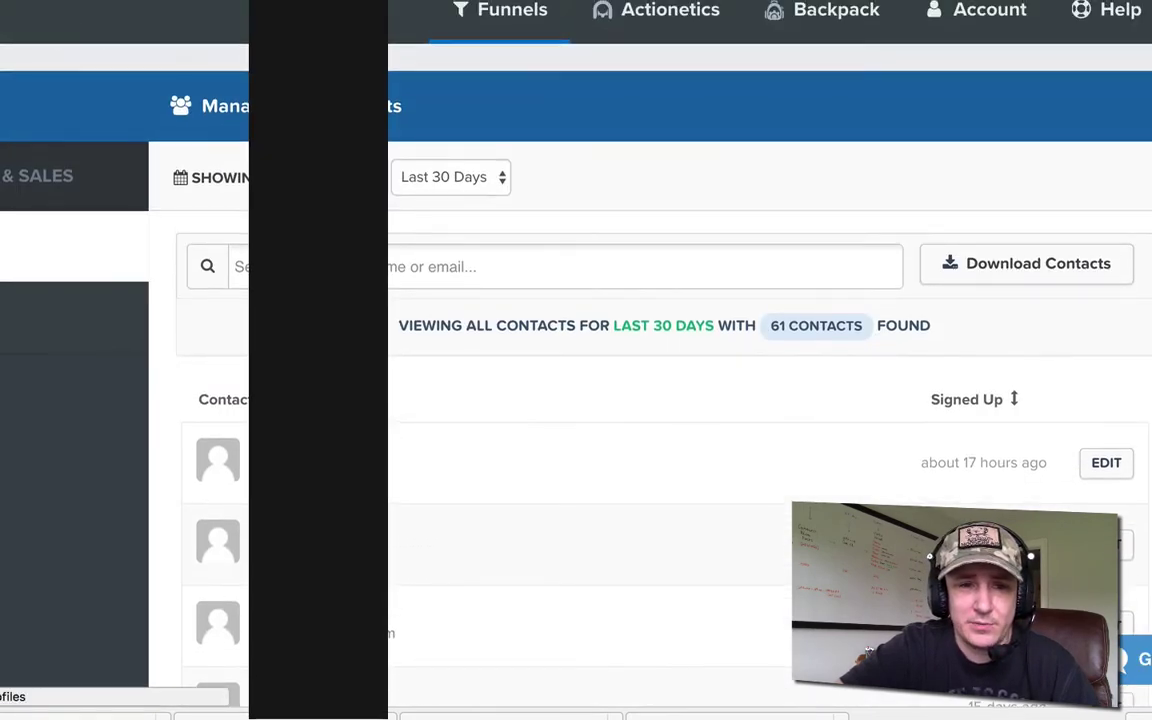
scroll(560, 543, down, 5)
scroll(560, 543, up, 5)
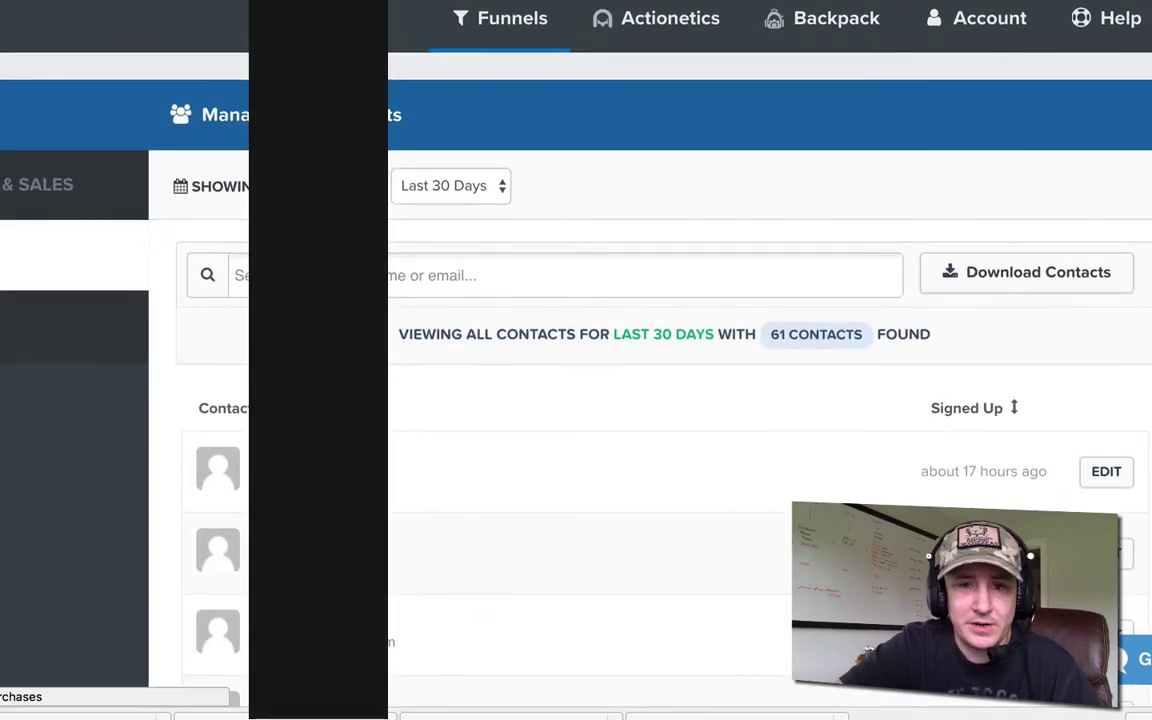
click(70, 325)
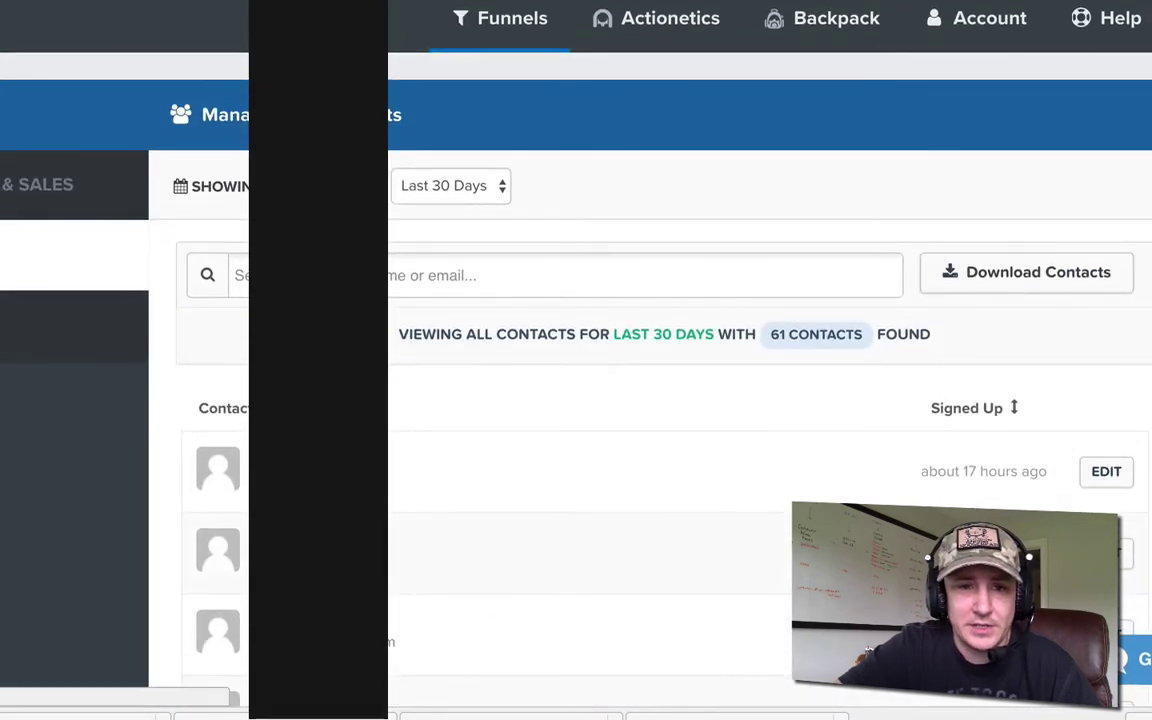
- Show all-time sales (32 purchases) and highlight the 5 Hrs Funnel Service sale amount
click(424, 188)
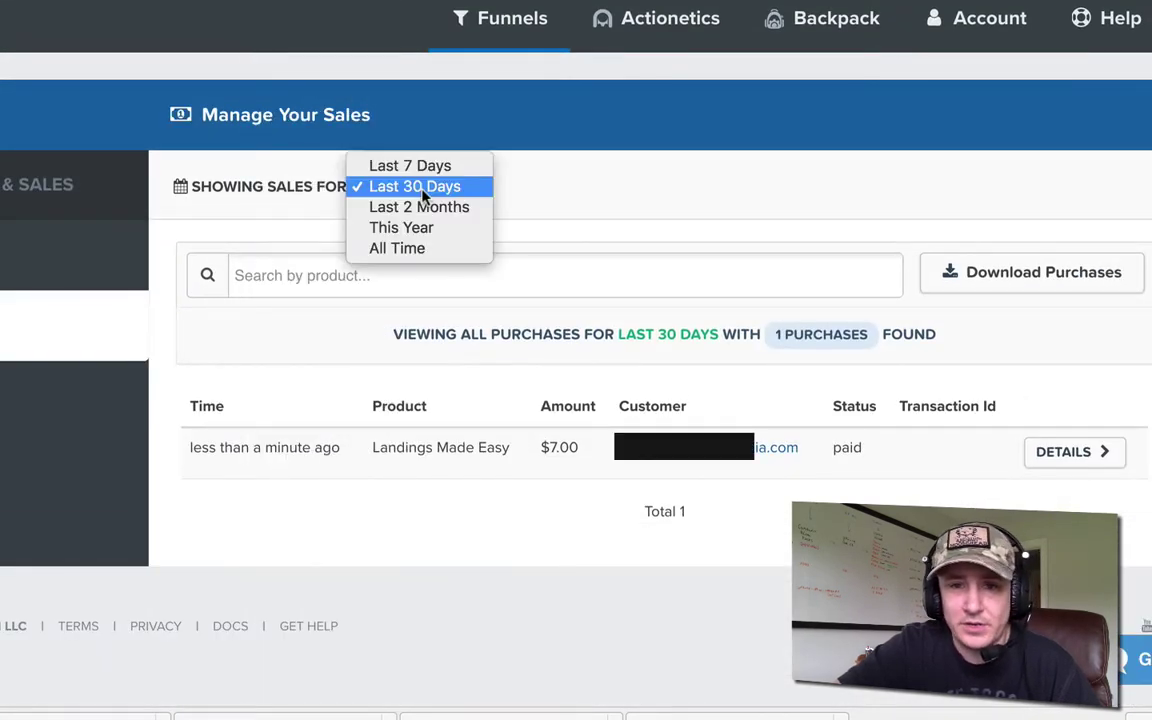
click(414, 248)
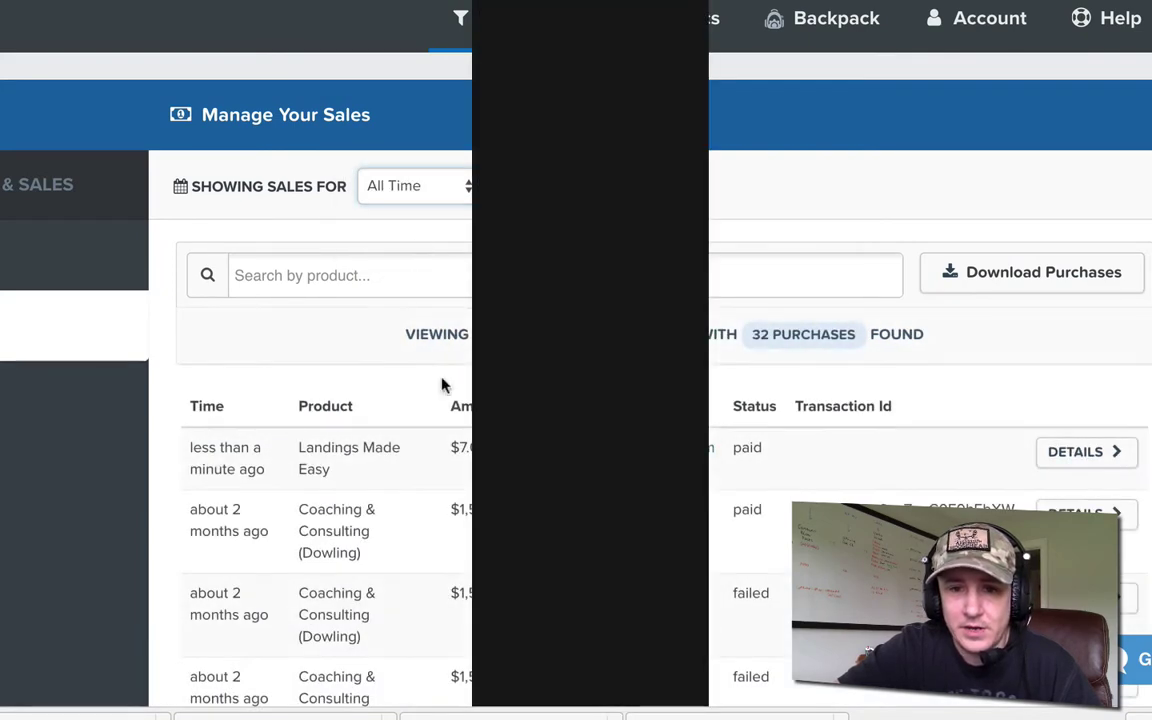
scroll(442, 400, down, 1)
scroll(442, 400, down, 1)
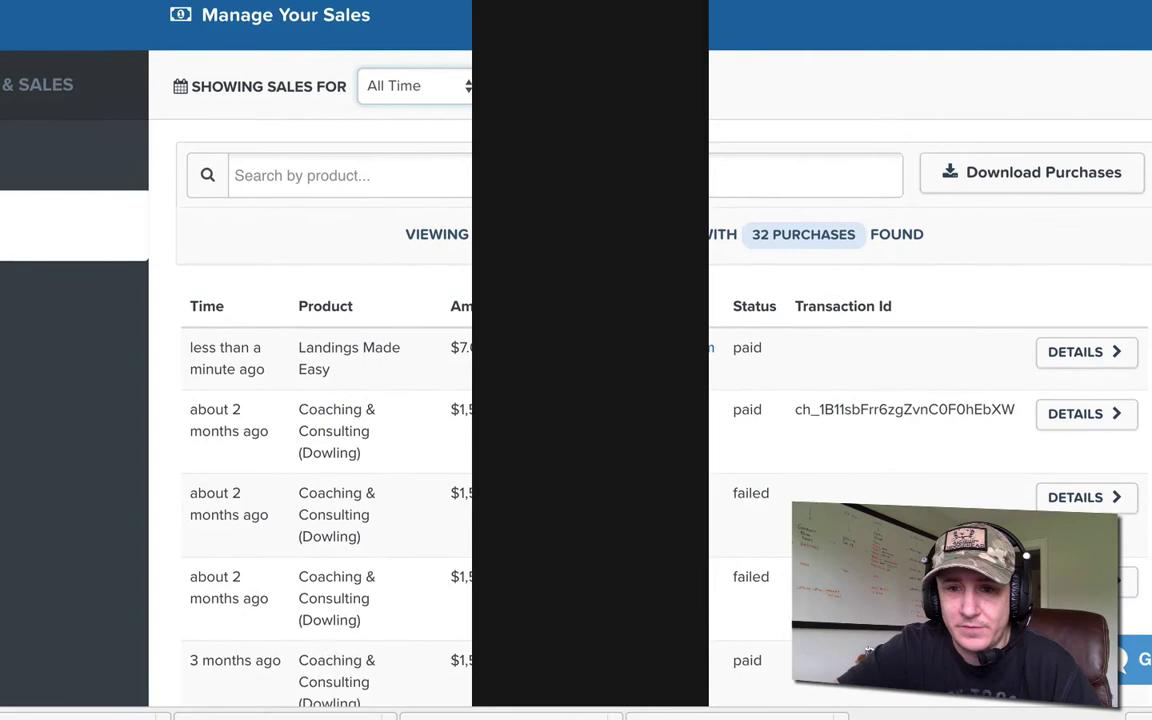
scroll(442, 400, down, 2)
scroll(375, 340, down, 2)
scroll(375, 340, down, 3)
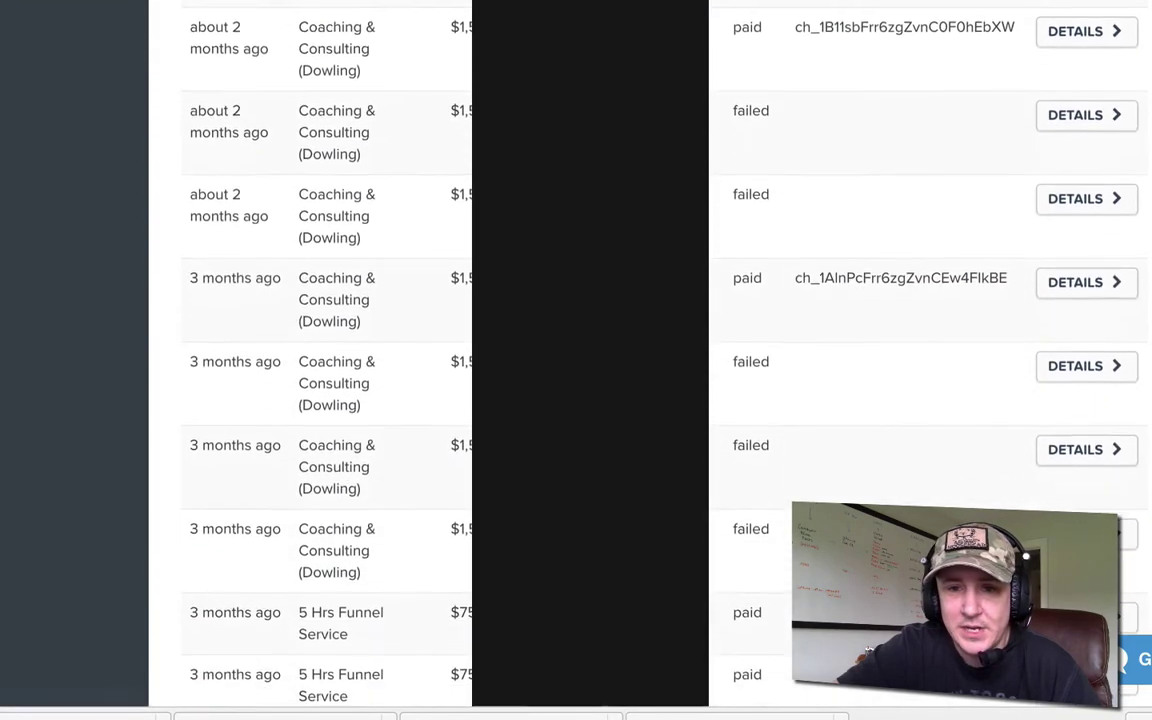
scroll(432, 440, down, 3)
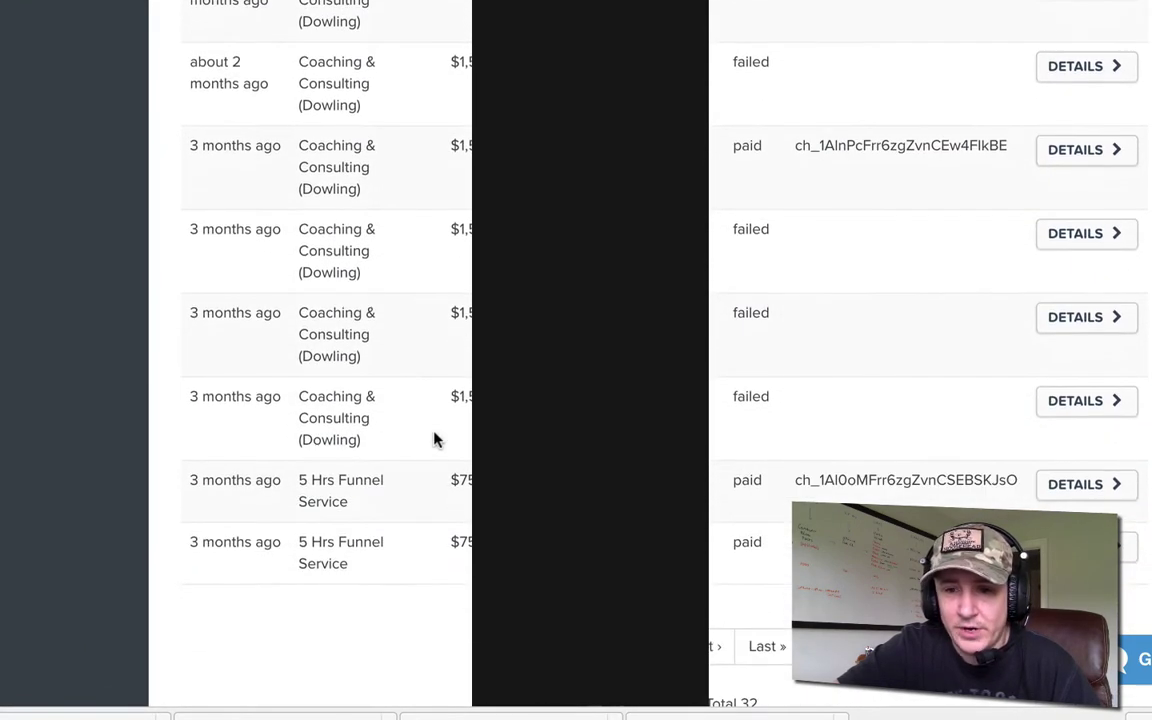
double_click(458, 480)
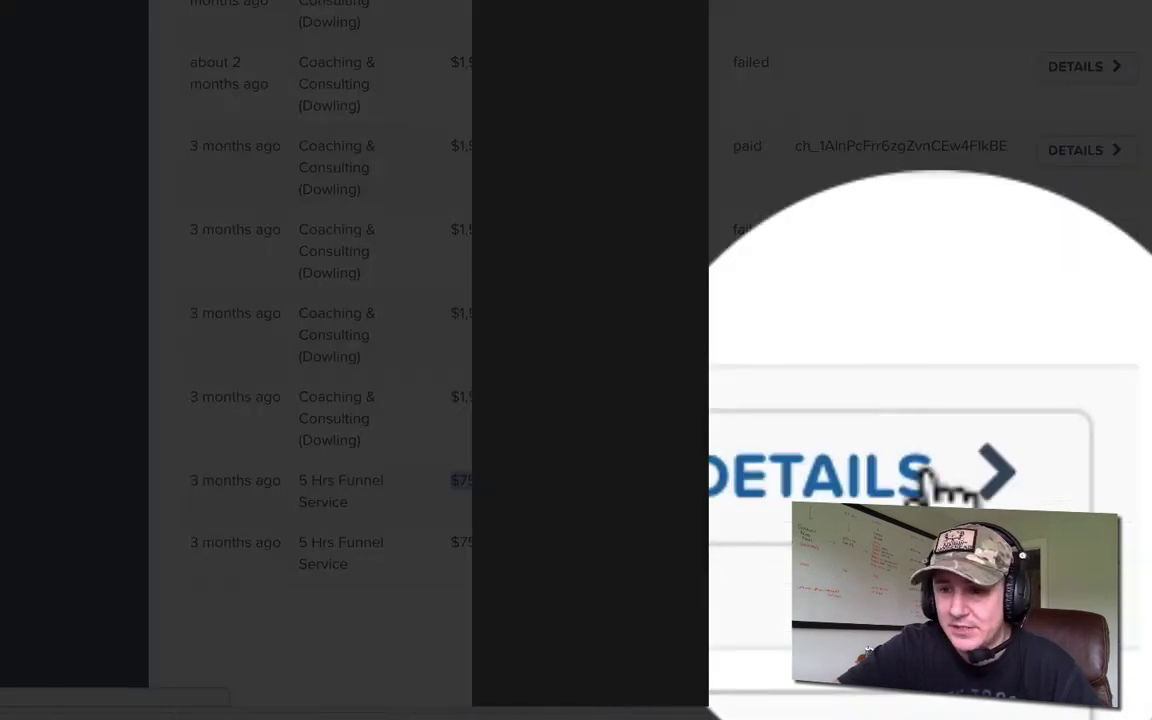
- Open the $750.00 5 Hrs Funnel Service sale details and reveal its Refund button
click(1100, 484)
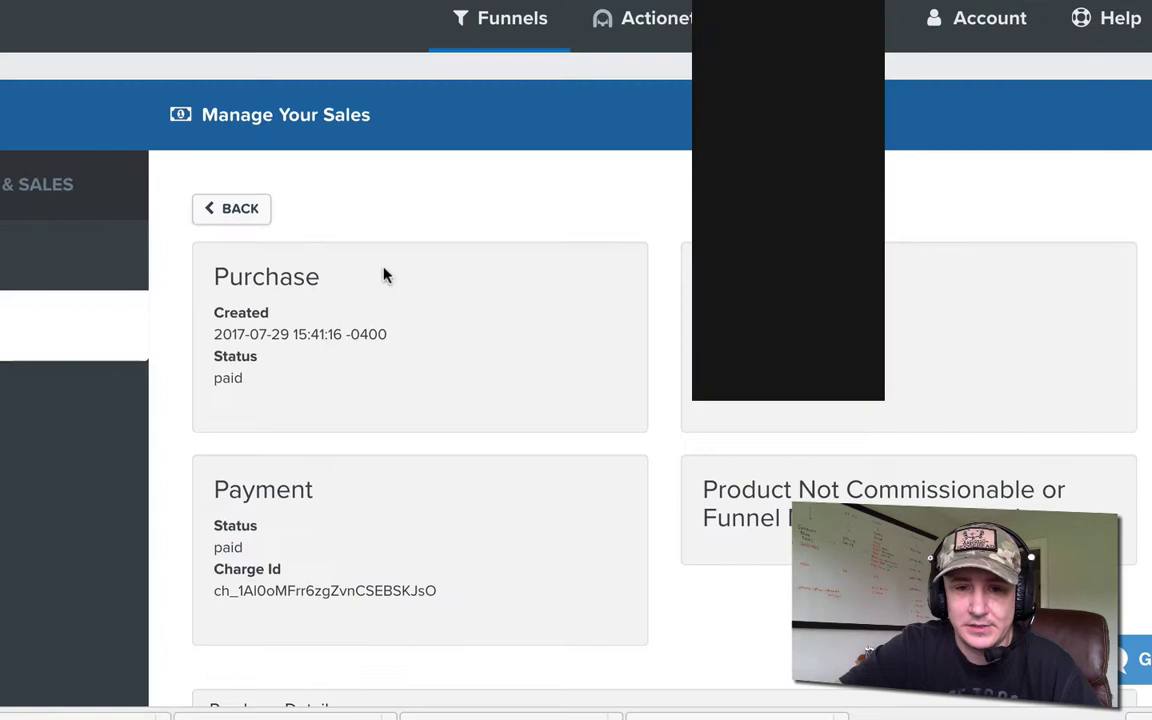
scroll(407, 476, down, 1)
scroll(407, 476, down, 2)
scroll(407, 476, down, 1)
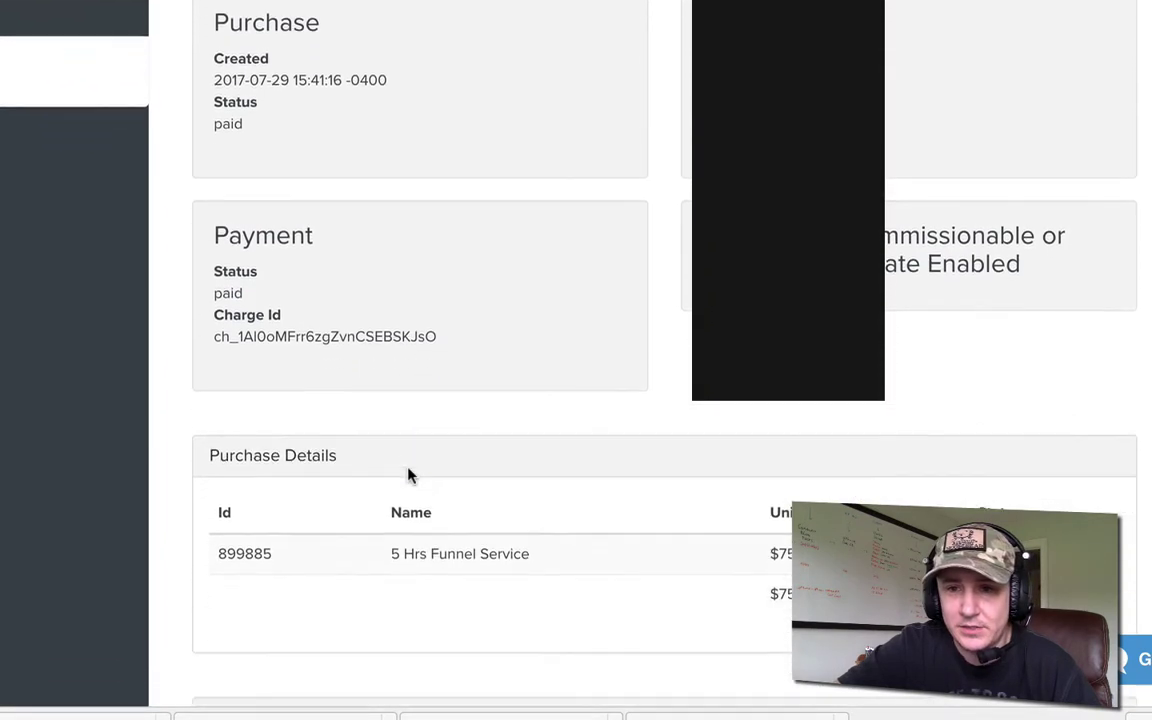
scroll(407, 476, down, 2)
scroll(409, 476, down, 1)
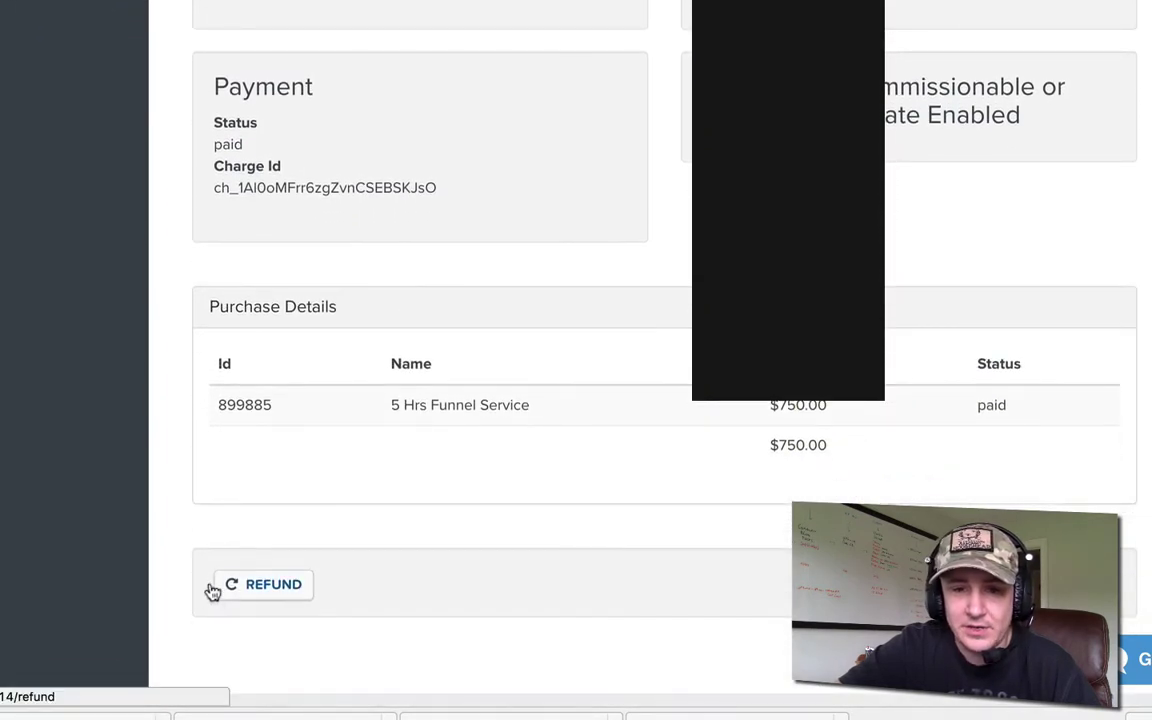